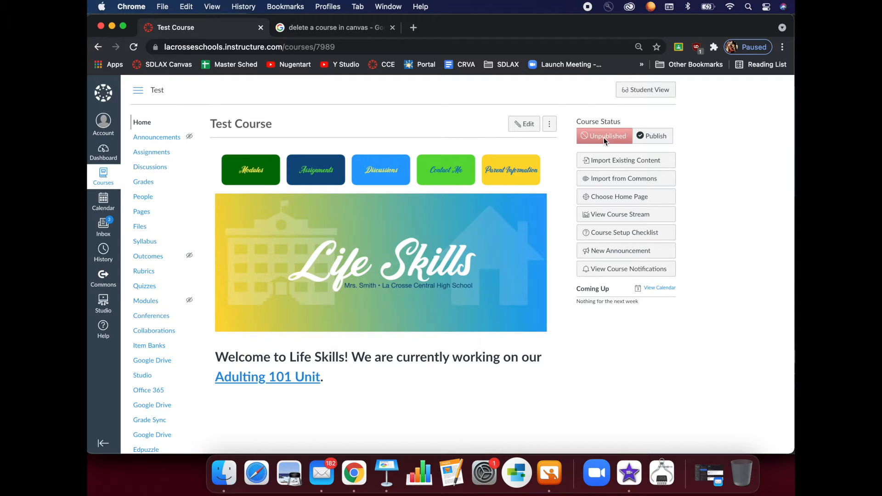
# Publish the Test Course from Course Status on its Home page
pyautogui.click(658, 137)
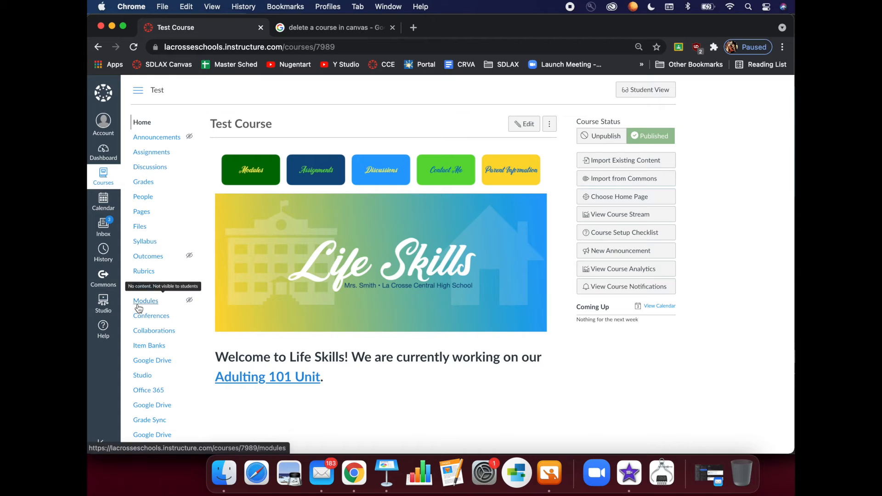
# Publish the Adulting 101 module and all its items in Modules
pyautogui.click(143, 303)
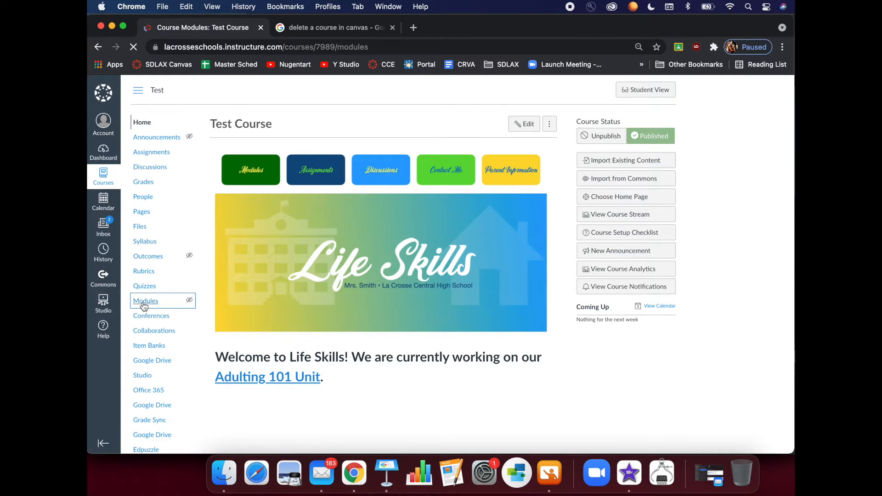
pyautogui.scroll(-1, 285, 286)
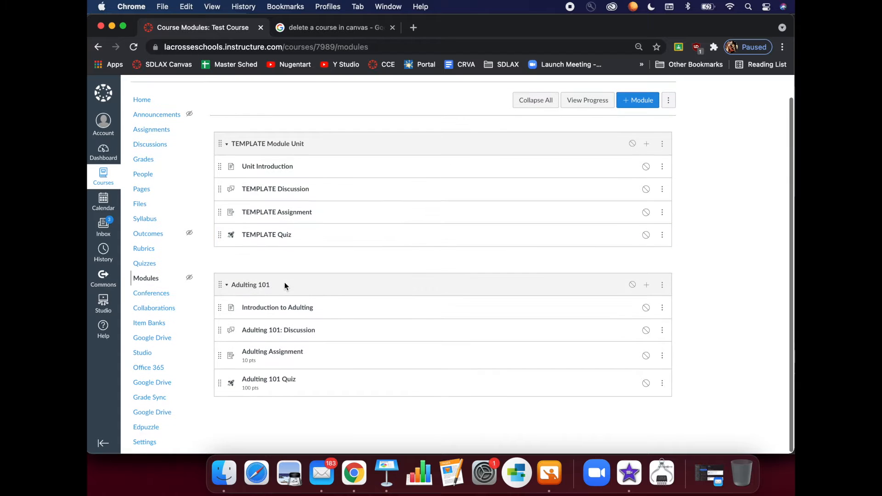
pyautogui.scroll(1, 285, 286)
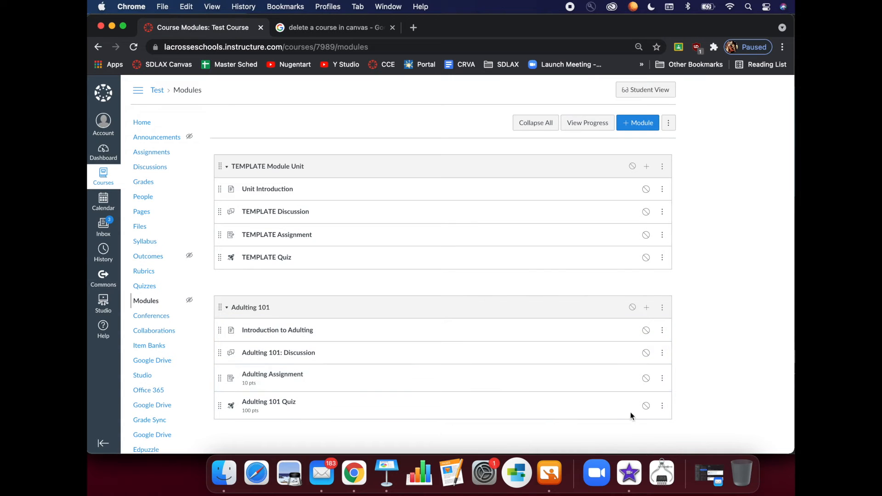
pyautogui.click(633, 308)
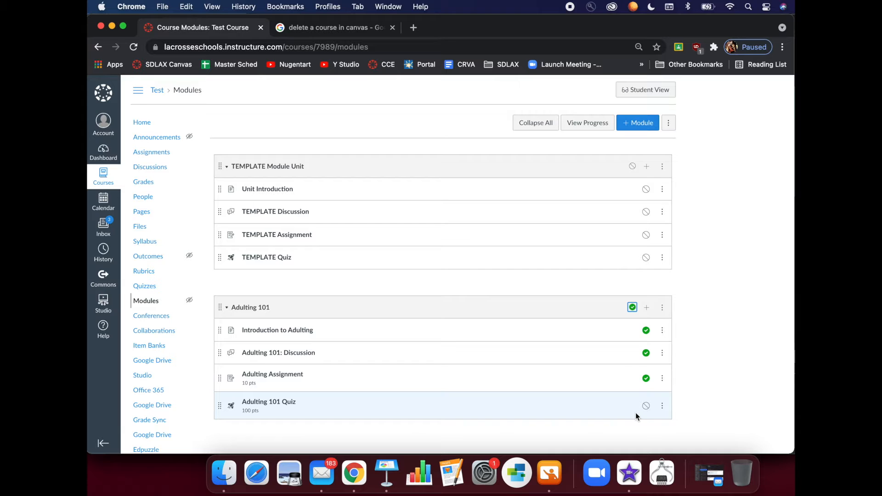
# Toggle the Adulting 101 Quiz published and back to unpublished, then return to the Home Page
pyautogui.click(645, 406)
pyautogui.click(645, 406)
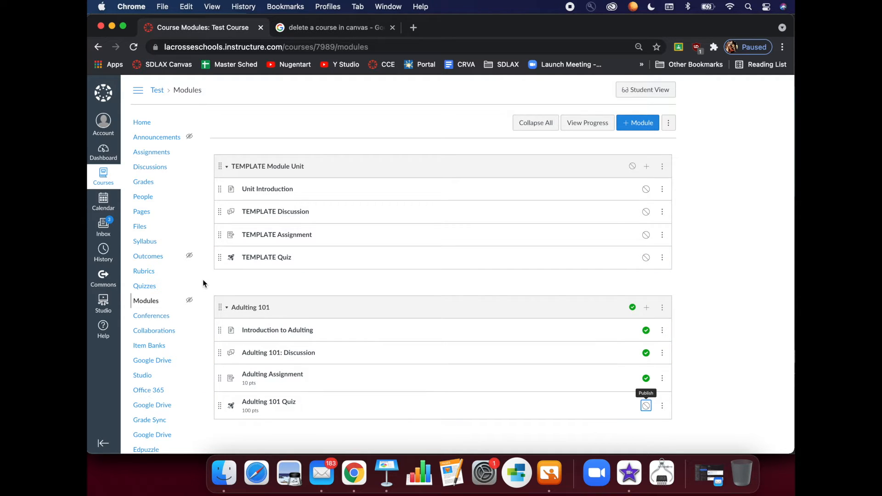
pyautogui.click(141, 212)
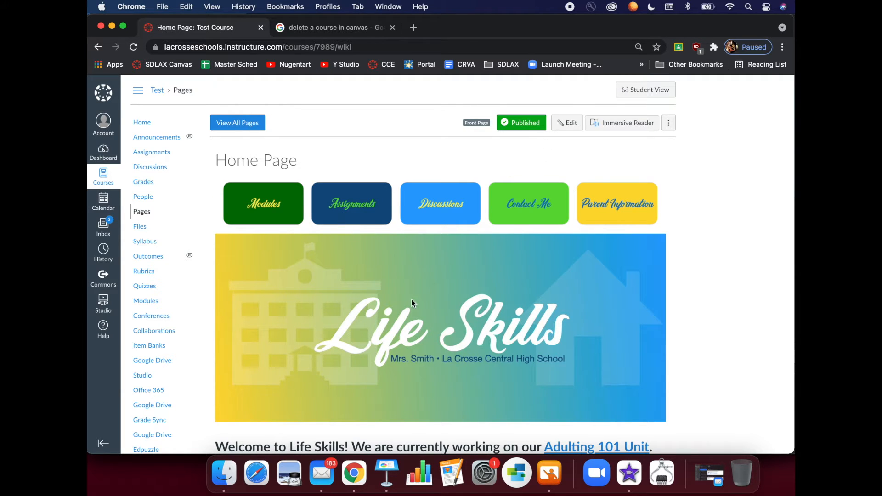
# Show the course's full pages list with View All Pages
pyautogui.click(259, 131)
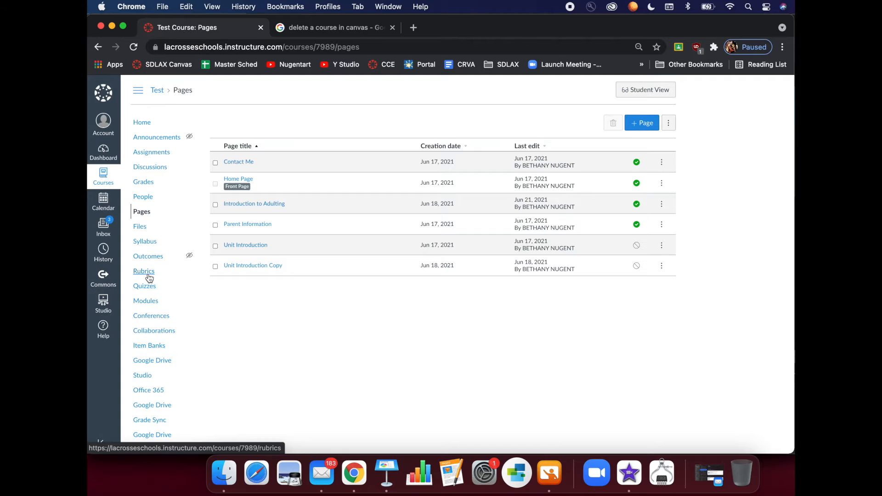
# Go to the course Settings' Course Details page
pyautogui.scroll(-2, 148, 279)
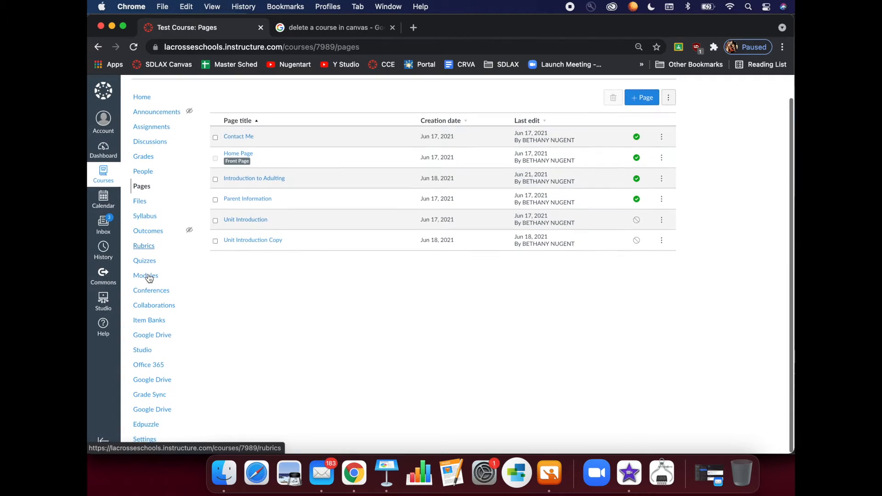
pyautogui.click(148, 441)
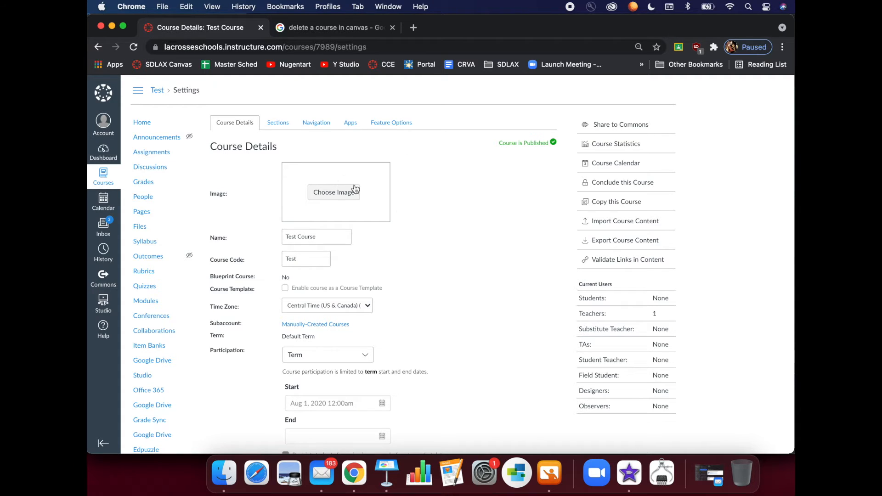
# Upload Banner_Canvas.001.jpeg from Finder as the Life Skills course image
pyautogui.click(345, 195)
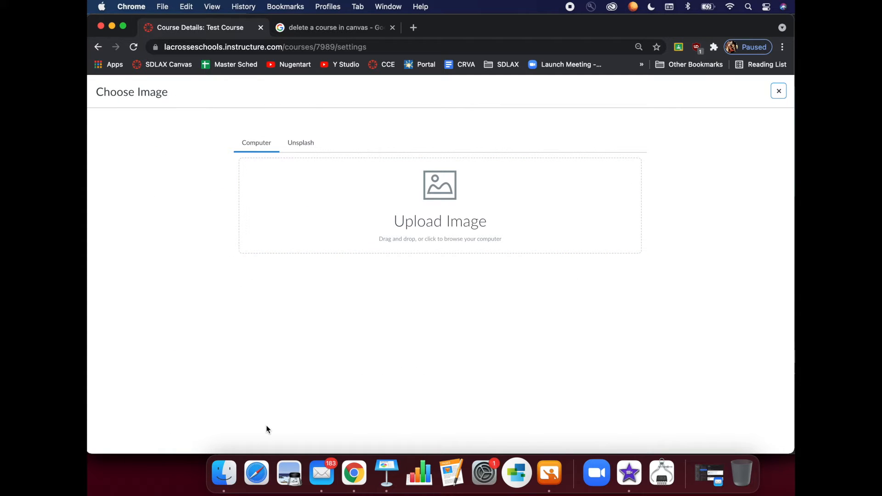
pyautogui.click(224, 474)
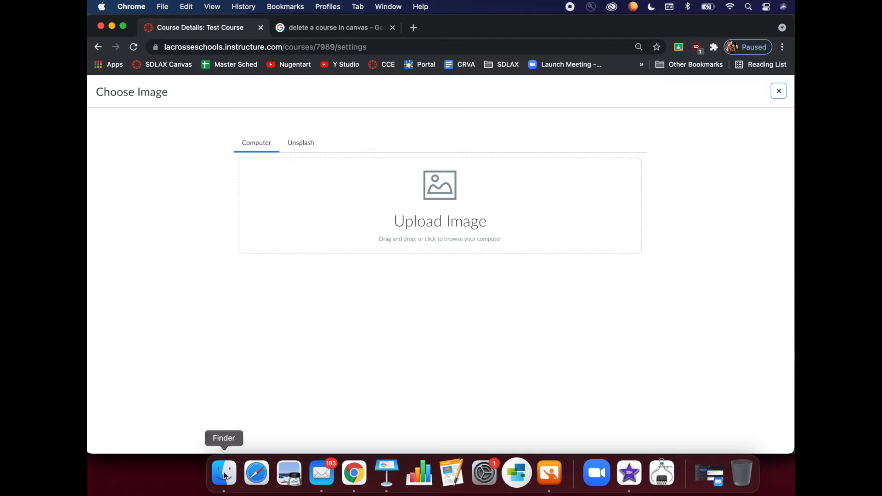
pyautogui.moveTo(489, 90); pyautogui.dragTo(331, 198)
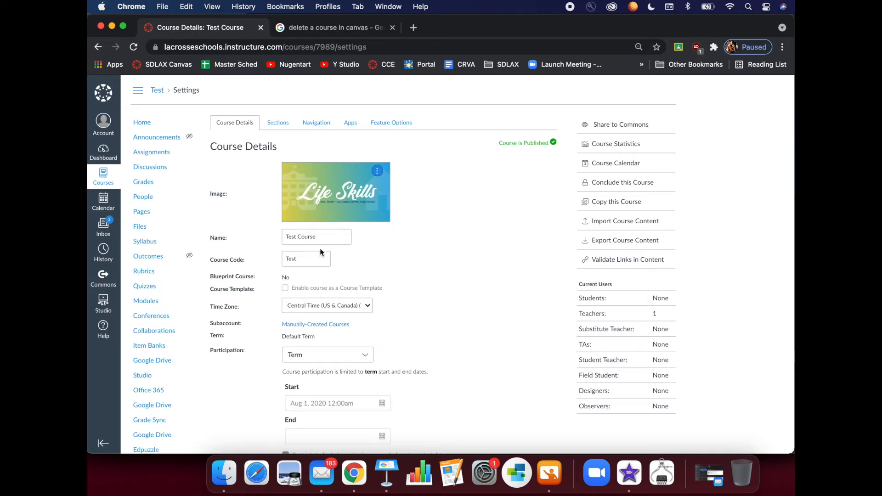
pyautogui.tripleClick(320, 234)
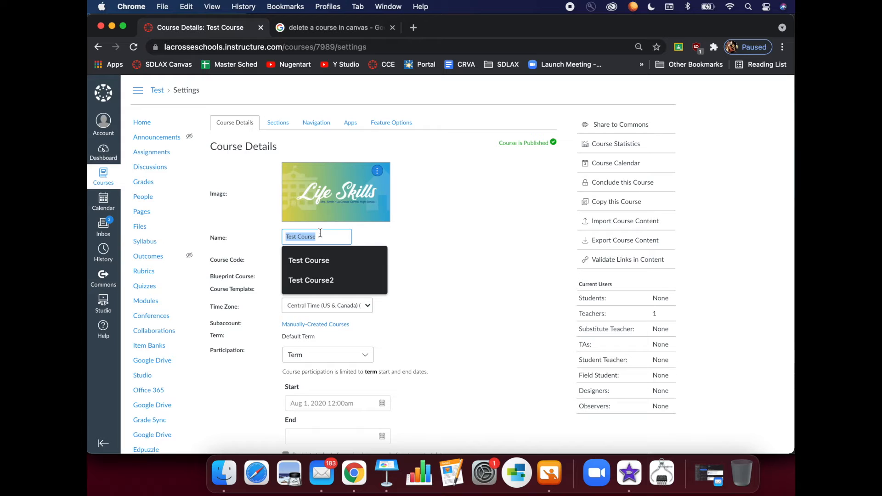
# Rename the course 'Life Skills' with code 'LfeSkls' and update the course details
pyautogui.write('Life Skills')
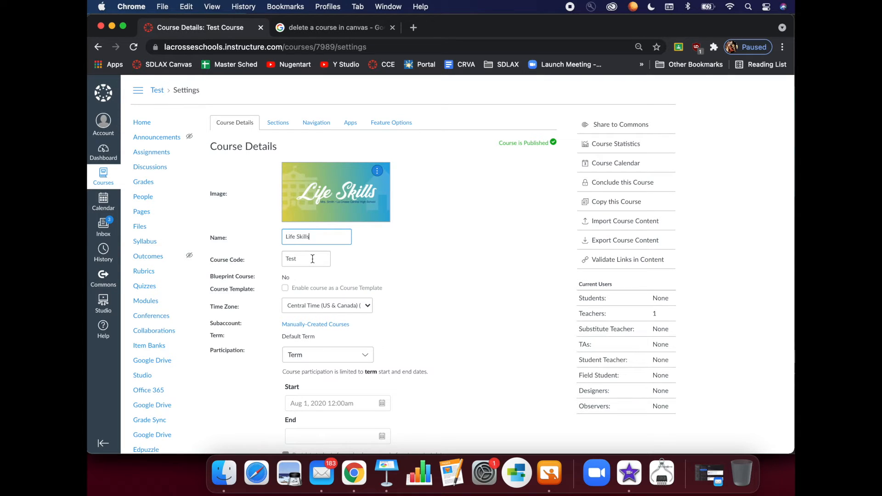
pyautogui.click(313, 260)
pyautogui.doubleClick(313, 259)
pyautogui.write('LfeSkls')
pyautogui.scroll(-3, 272, 307)
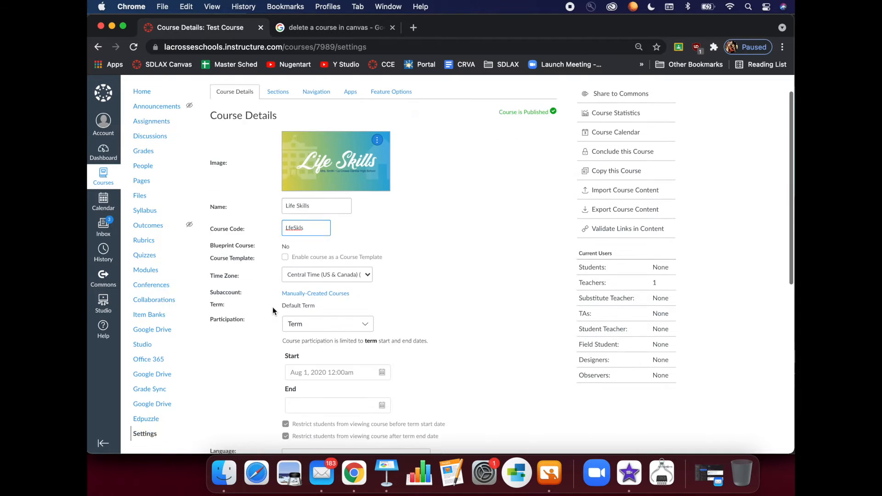
pyautogui.scroll(-1, 273, 307)
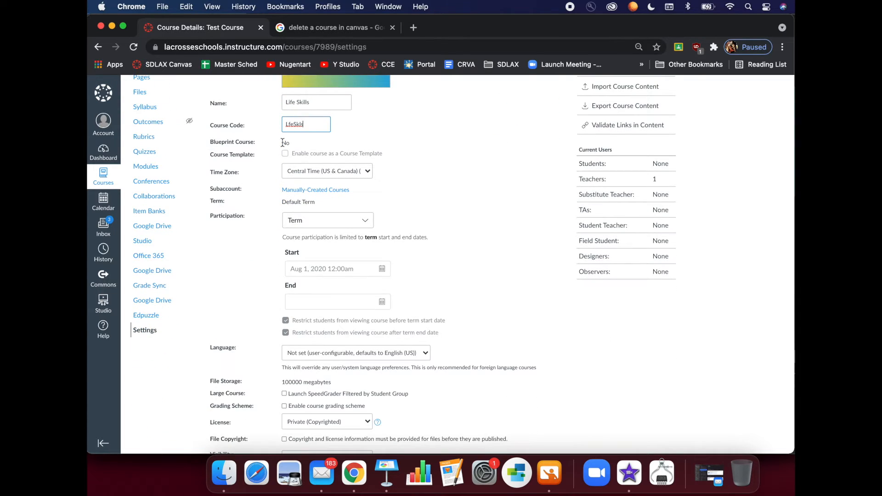
pyautogui.scroll(-7, 266, 318)
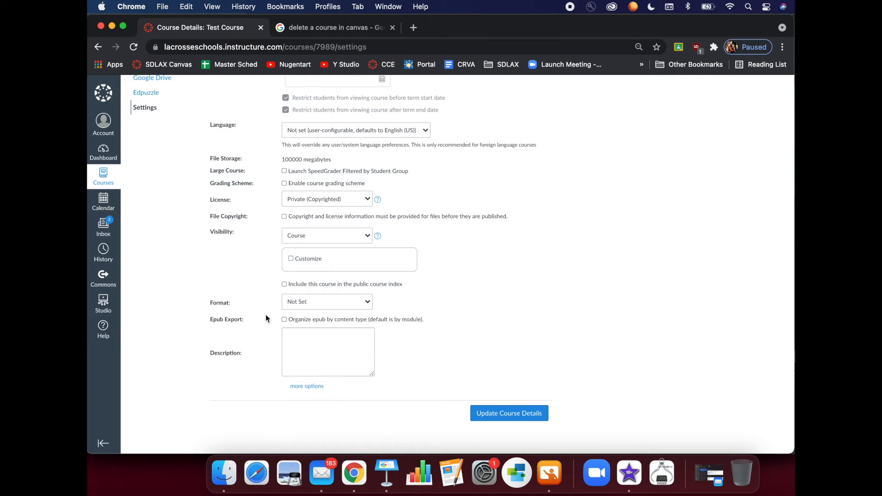
pyautogui.click(519, 415)
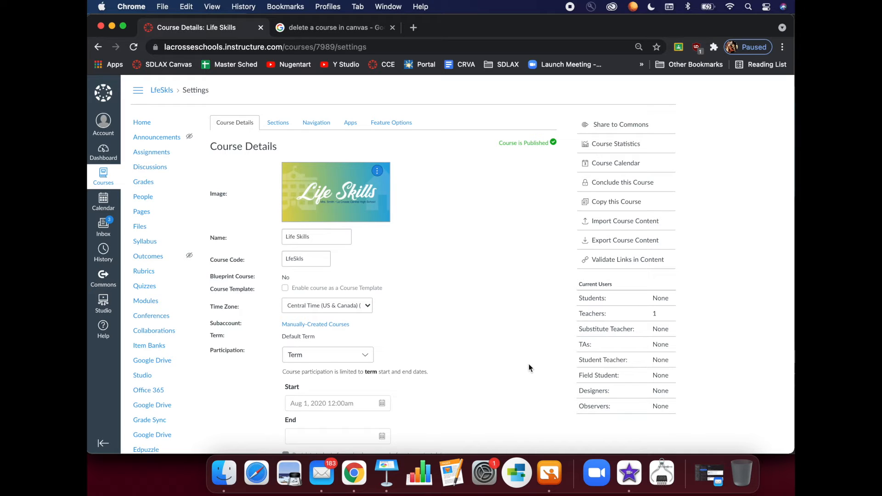
pyautogui.click(279, 126)
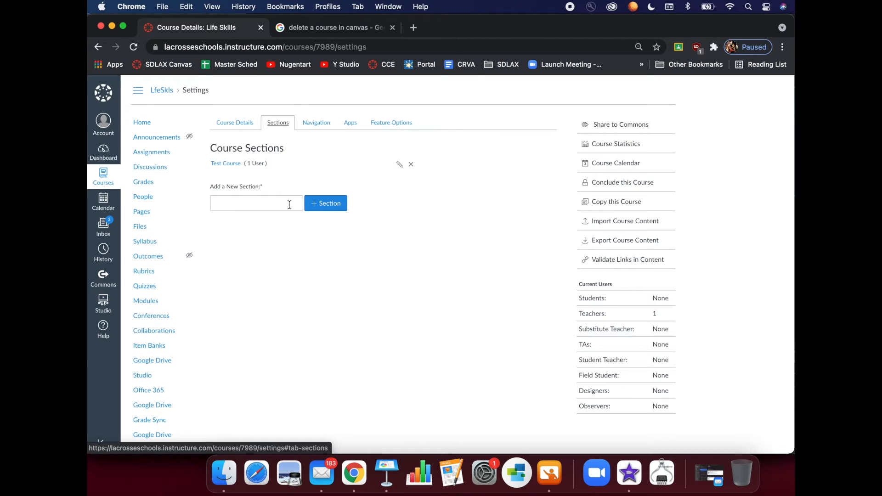
# Switch to the Navigation tab of the Life Skills course Settings
pyautogui.click(315, 123)
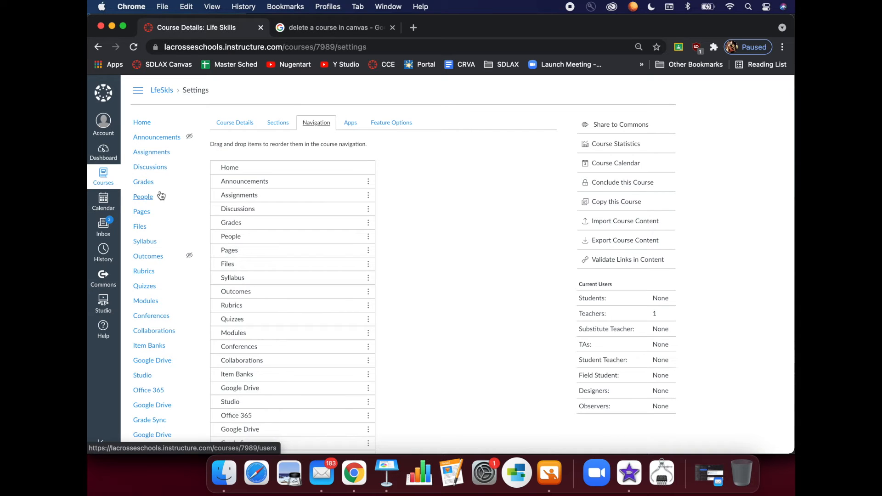
# Disable People so it drops out of the enabled navigation items
pyautogui.scroll(-2, 161, 196)
pyautogui.scroll(2, 160, 175)
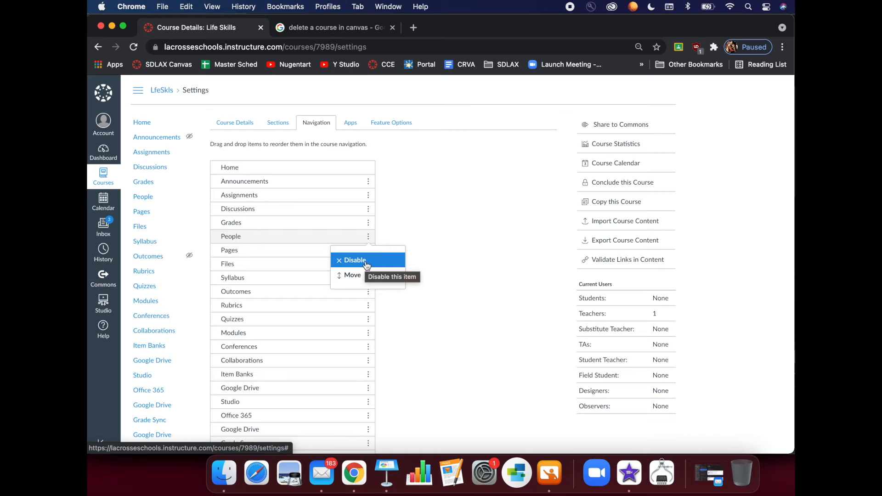
pyautogui.click(366, 261)
pyautogui.click(368, 264)
pyautogui.click(401, 260)
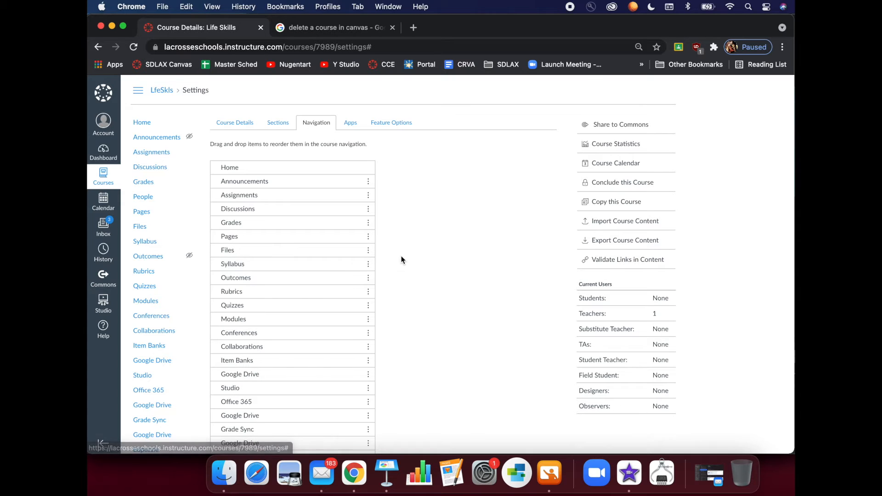
# Move the Pages navigation item to sit after Announcements
pyautogui.click(368, 238)
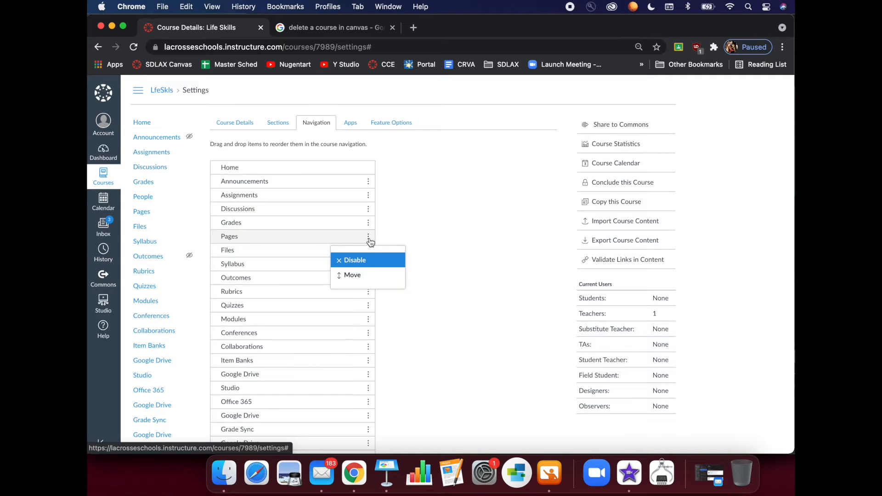
pyautogui.click(352, 276)
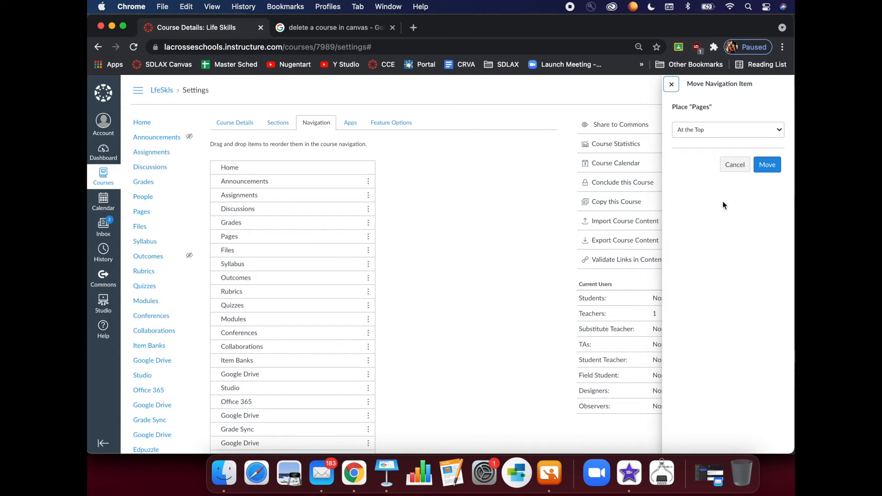
pyautogui.click(741, 128)
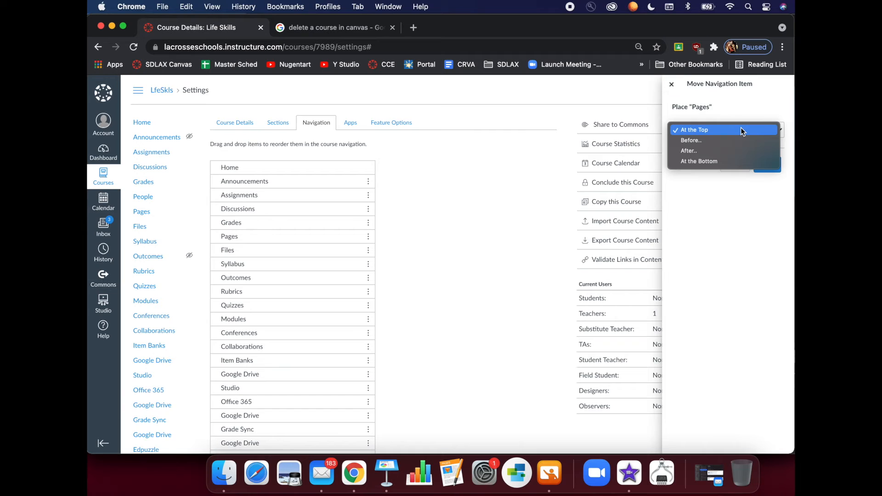
pyautogui.click(726, 150)
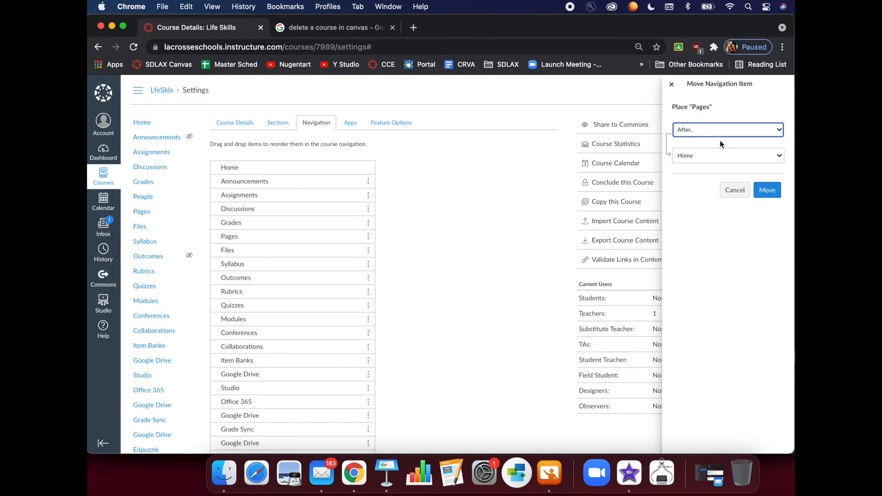
pyautogui.click(707, 158)
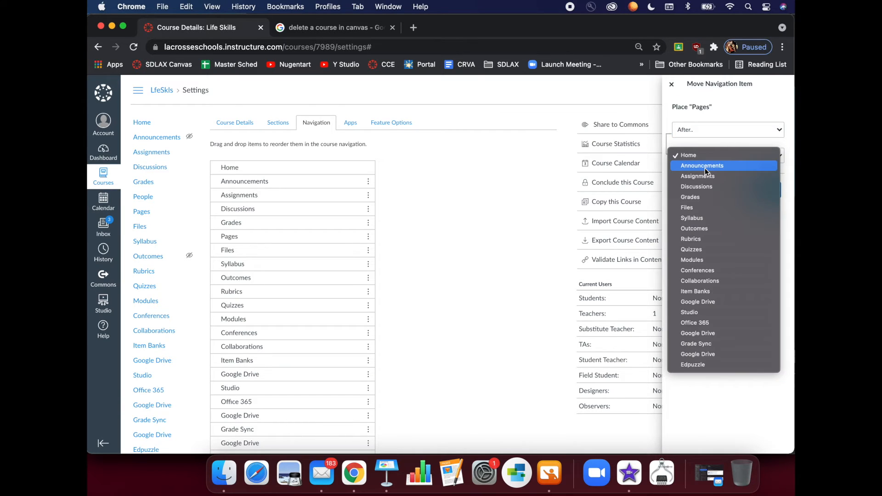
pyautogui.click(705, 169)
pyautogui.click(767, 197)
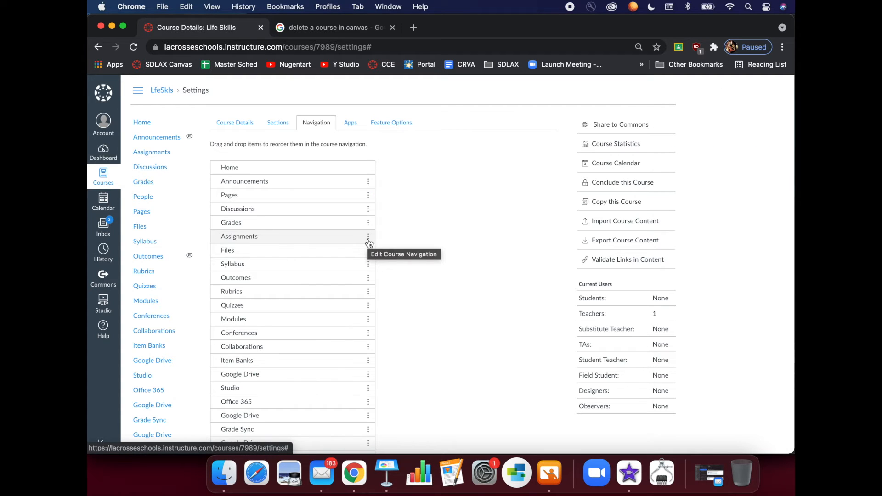
# Disable Files in the navigation and save the trimmed navigation
pyautogui.click(368, 236)
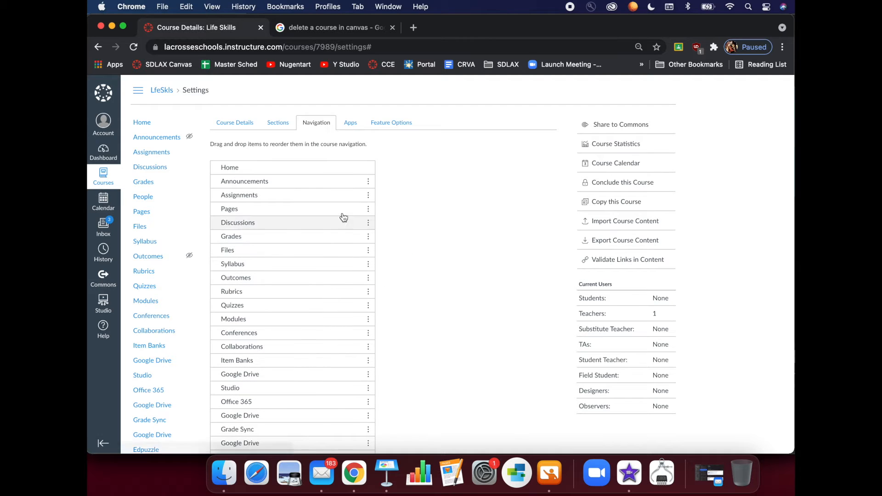
pyautogui.click(368, 251)
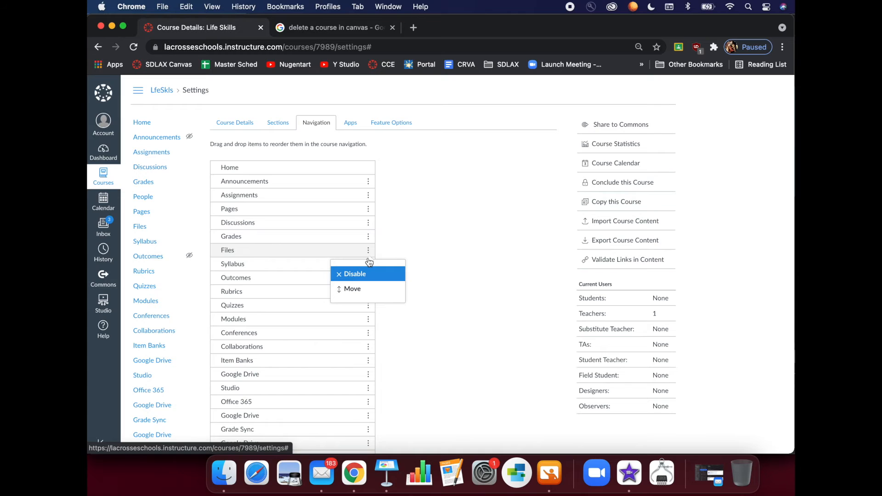
pyautogui.click(369, 274)
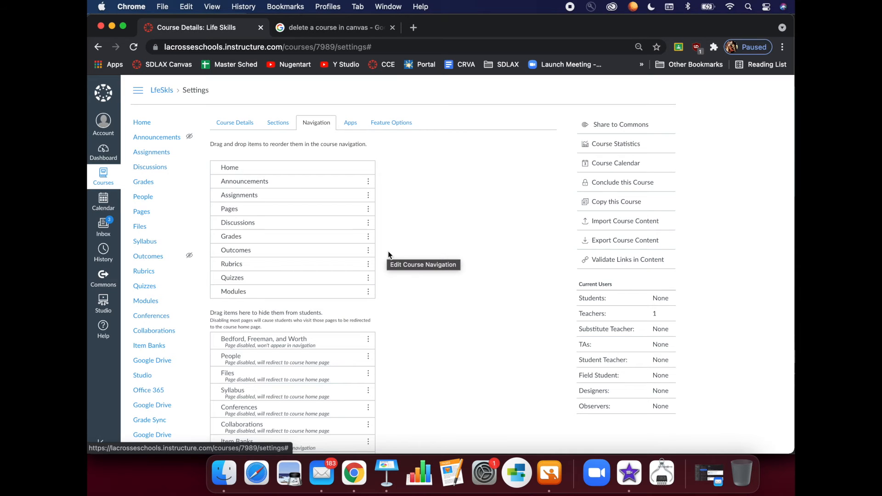
pyautogui.scroll(-5, 388, 251)
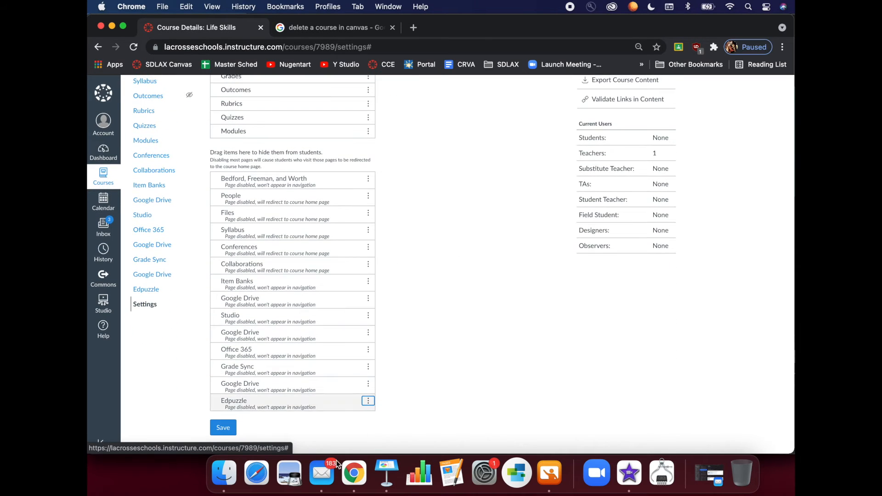
pyautogui.click(224, 429)
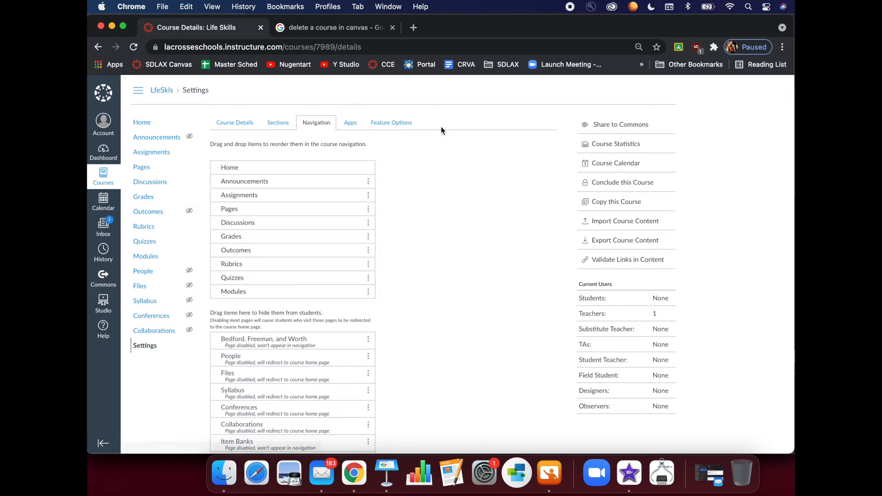
# Browse the External Apps list, then the Feature Options with their on/off states
pyautogui.click(349, 124)
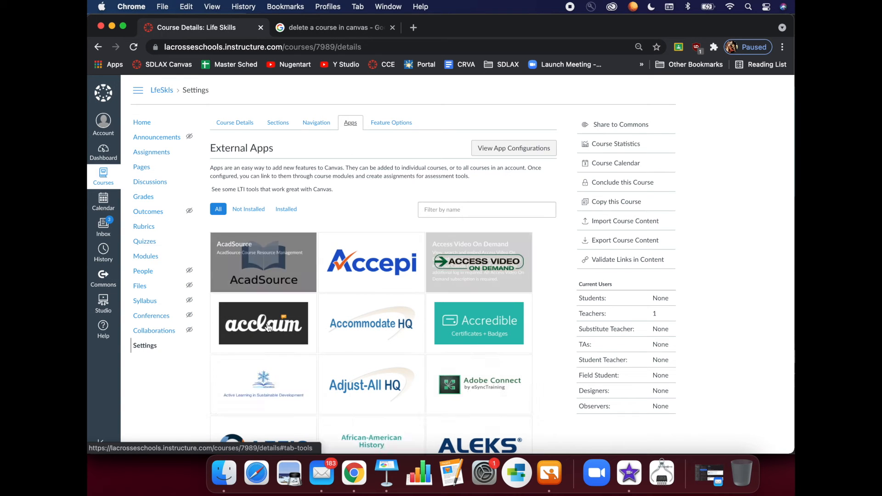
pyautogui.scroll(-3, 400, 319)
pyautogui.scroll(-10, 400, 319)
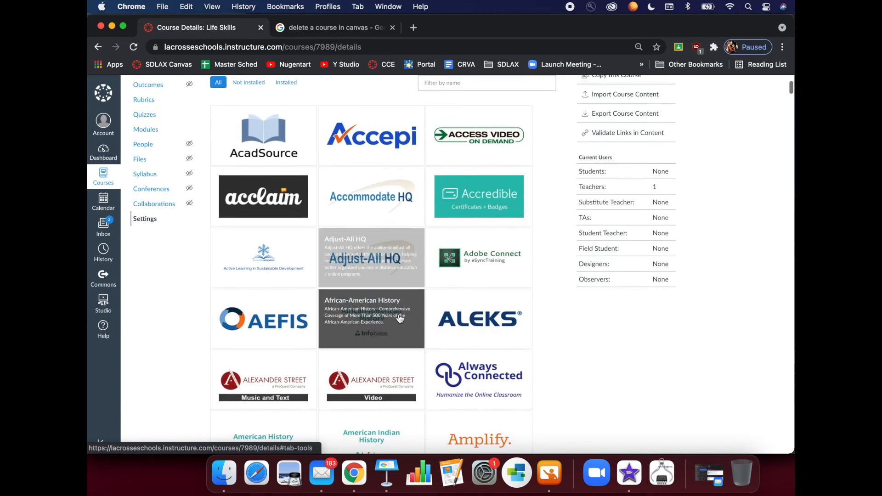
pyautogui.scroll(12, 399, 319)
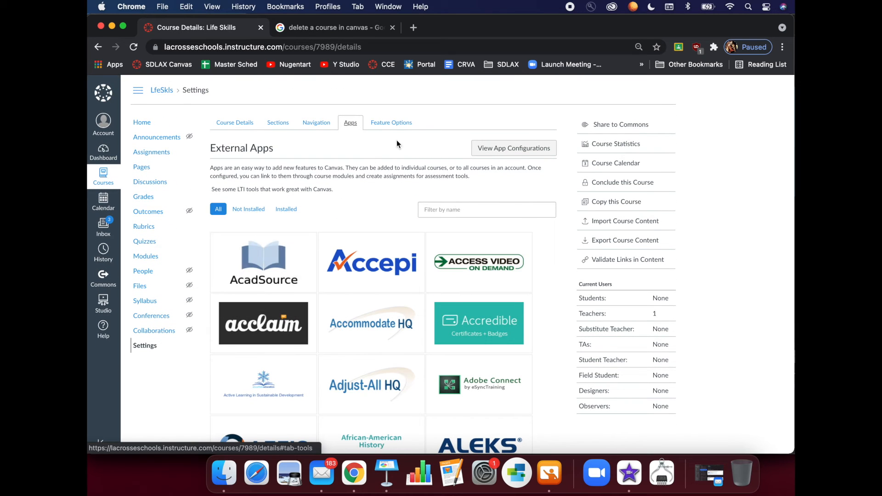
pyautogui.click(391, 123)
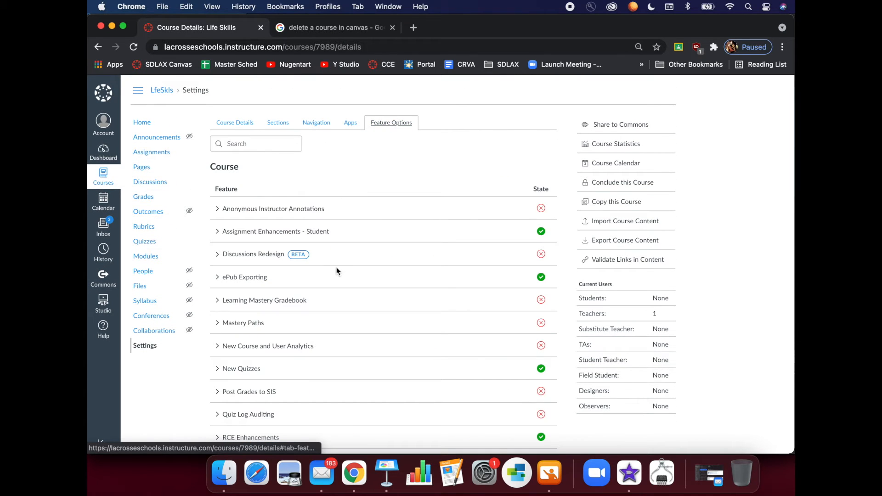
pyautogui.scroll(-2, 334, 331)
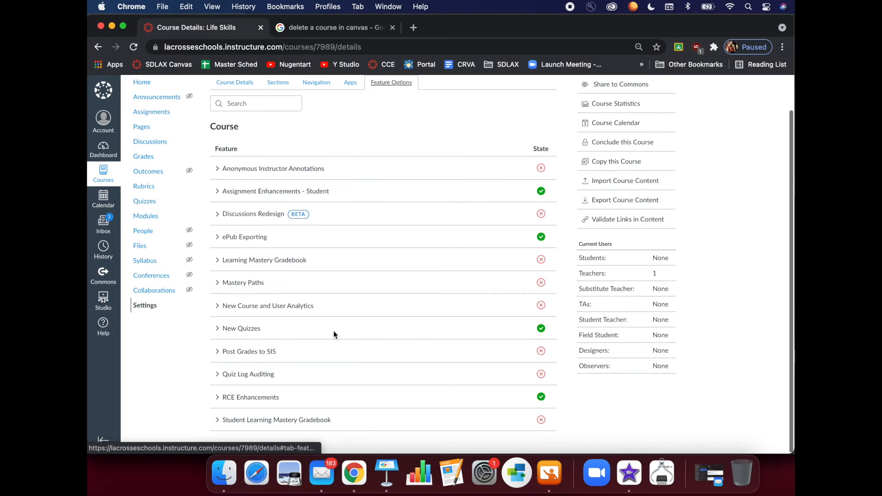
pyautogui.scroll(4, 333, 331)
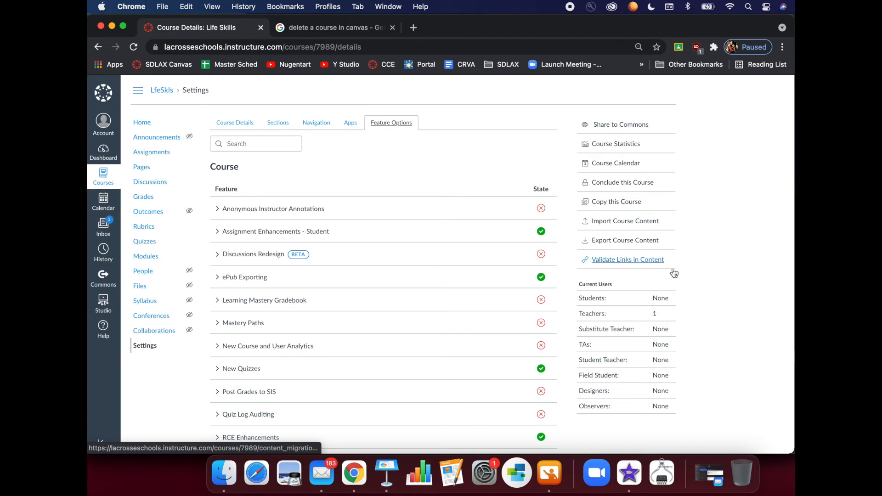
# Run link validation on the Life Skills course content, which finds no broken links
pyautogui.click(648, 263)
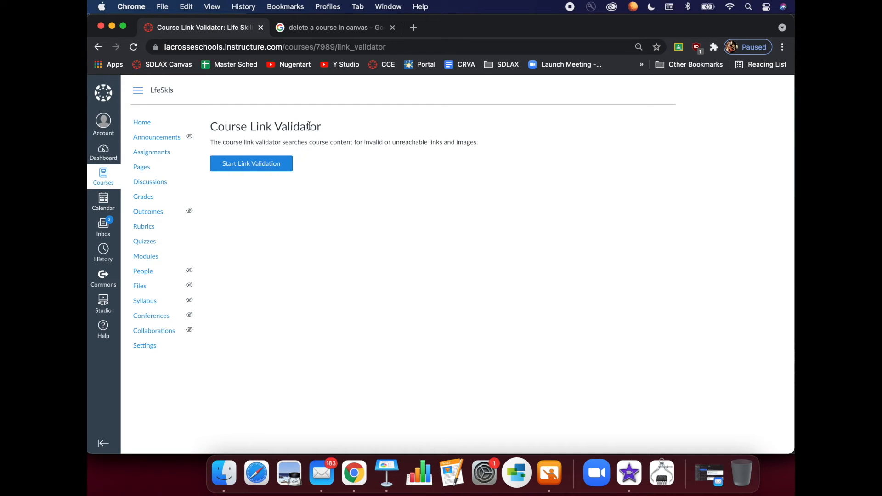
pyautogui.click(245, 166)
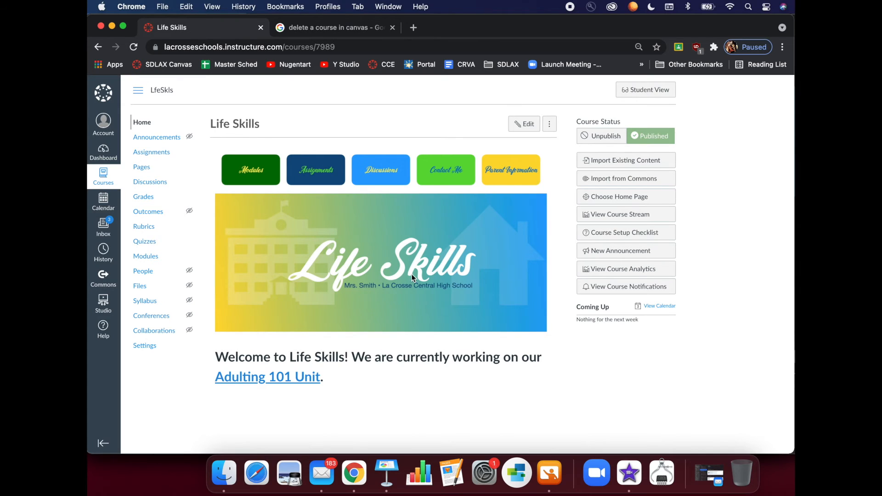
pyautogui.click(612, 236)
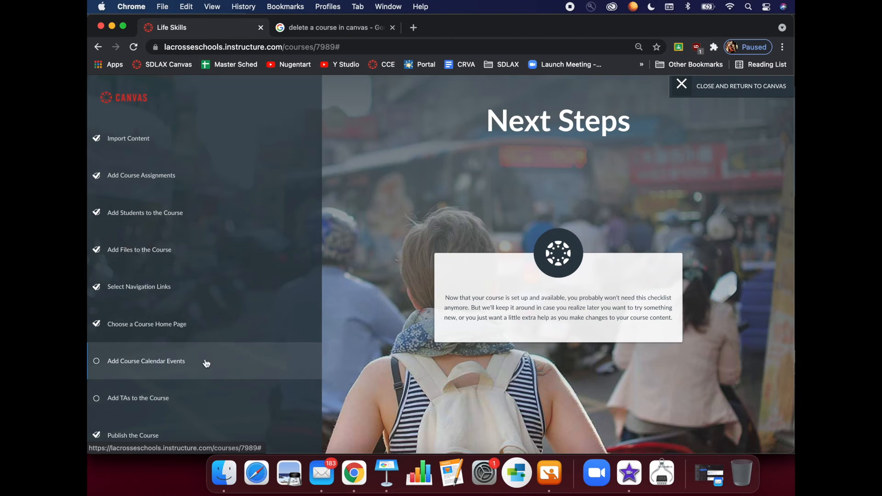
pyautogui.click(157, 365)
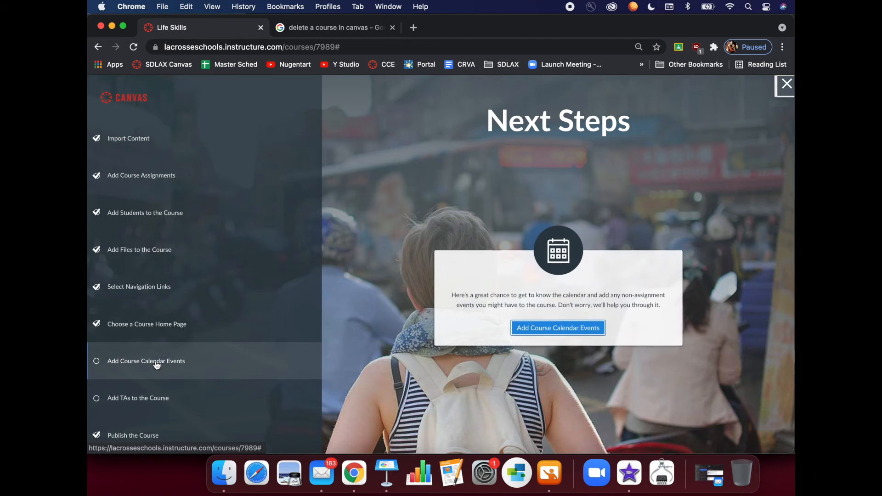
pyautogui.click(570, 332)
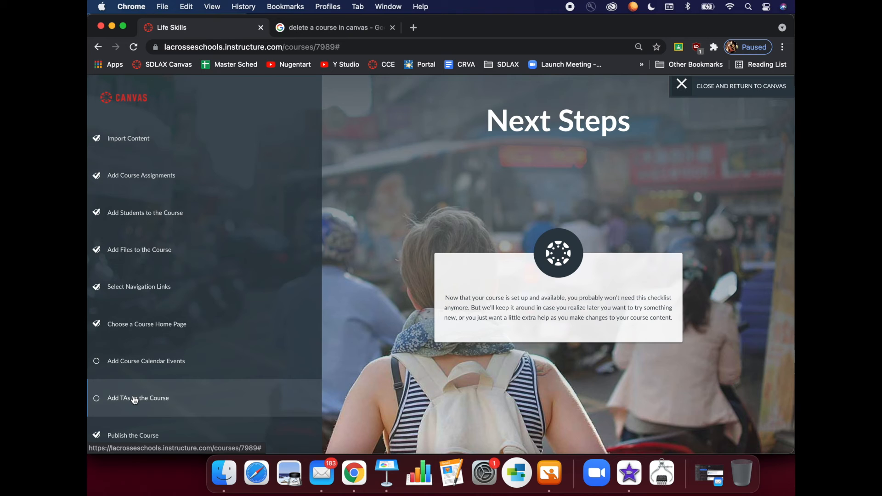
pyautogui.click(134, 399)
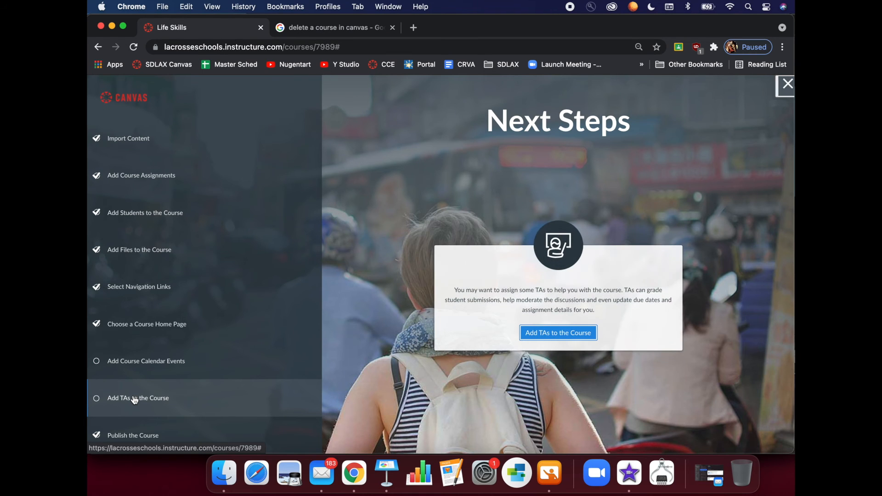
pyautogui.click(590, 335)
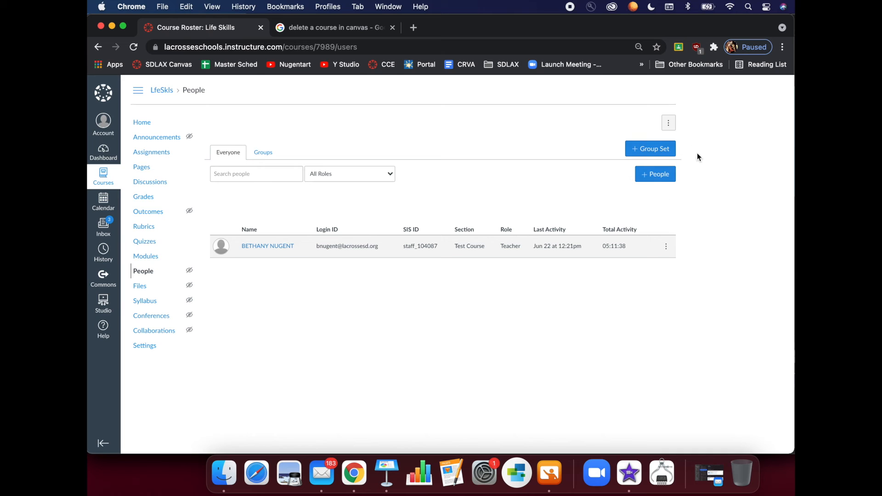
# Add a new person to the course by their e-mail address with the Teacher role
pyautogui.click(654, 177)
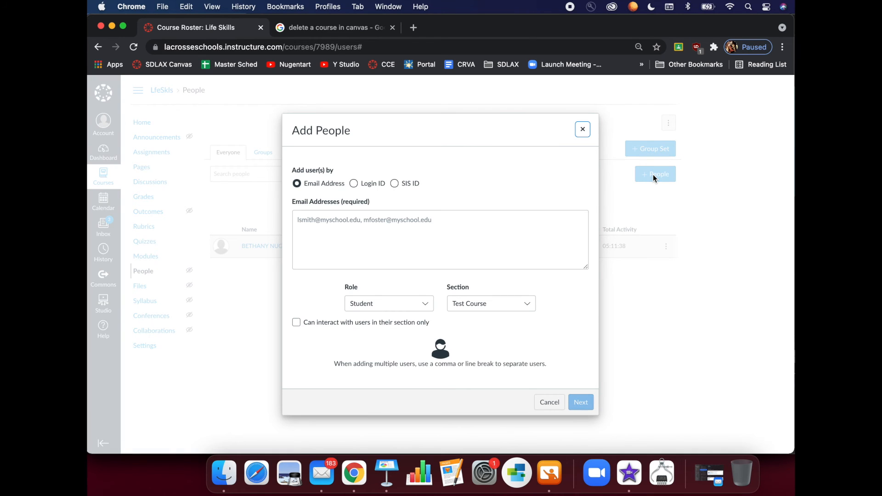
pyautogui.click(446, 227)
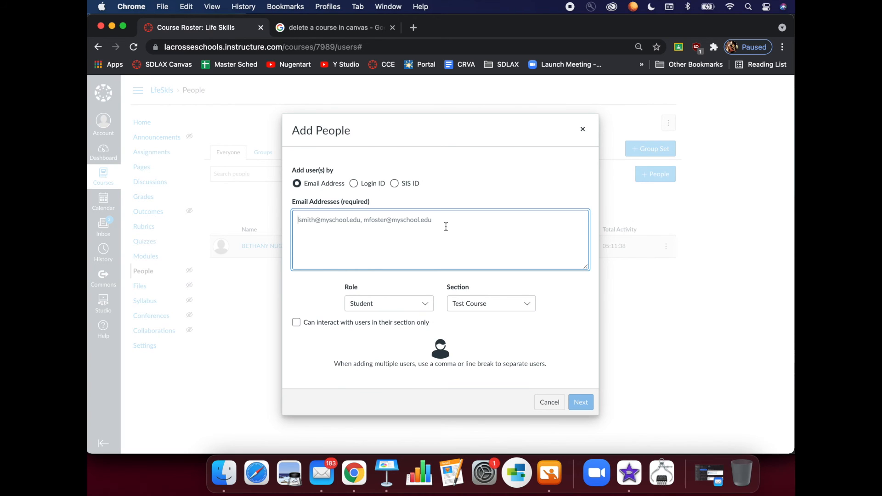
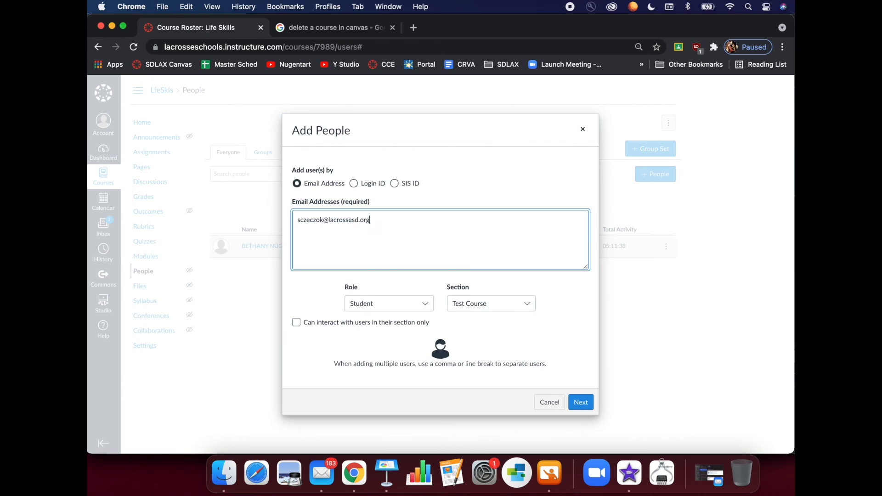
pyautogui.press('Tab')
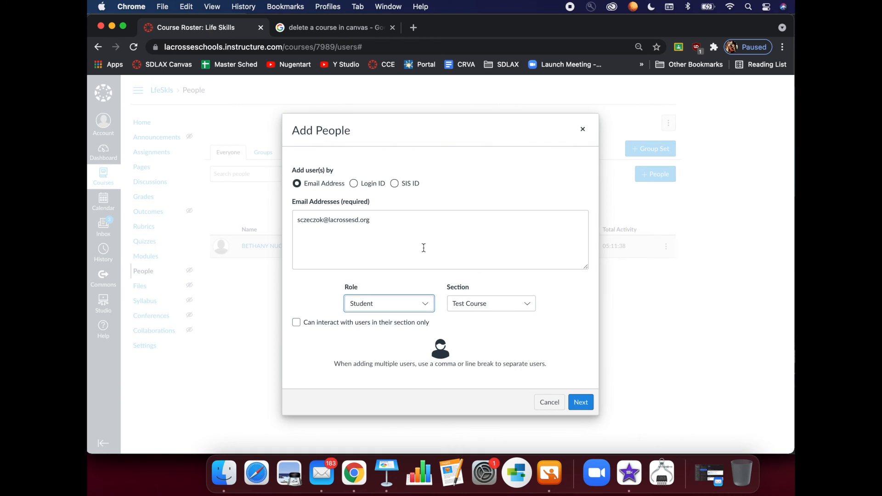
pyautogui.click(424, 304)
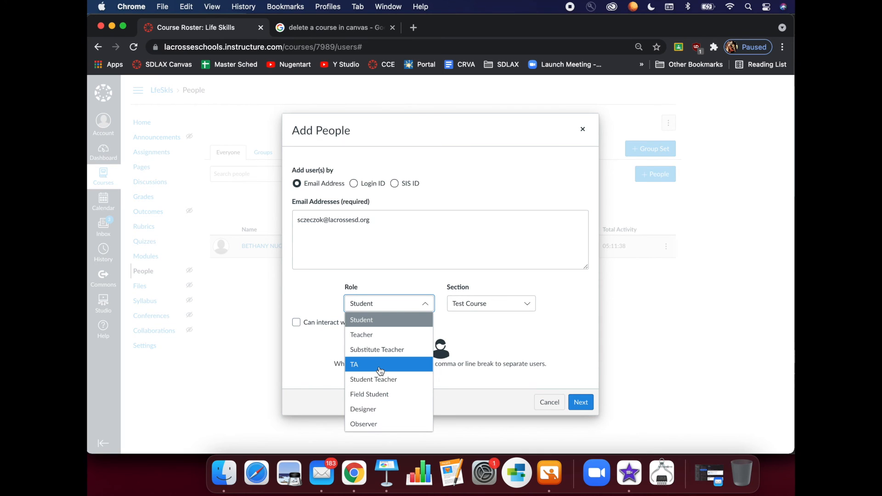
pyautogui.click(383, 342)
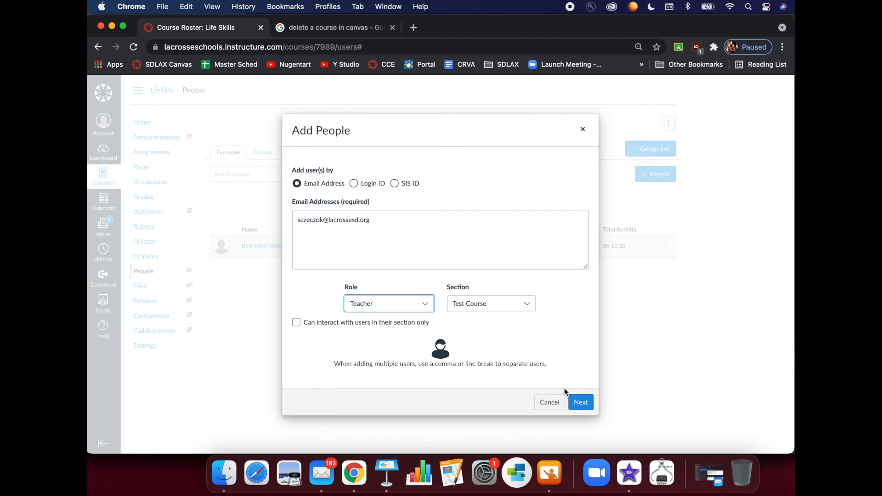
pyautogui.click(581, 405)
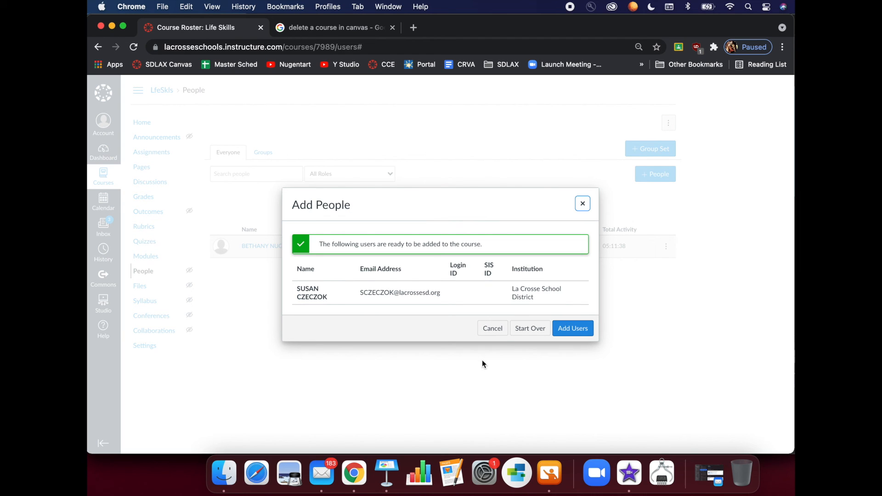
pyautogui.click(581, 329)
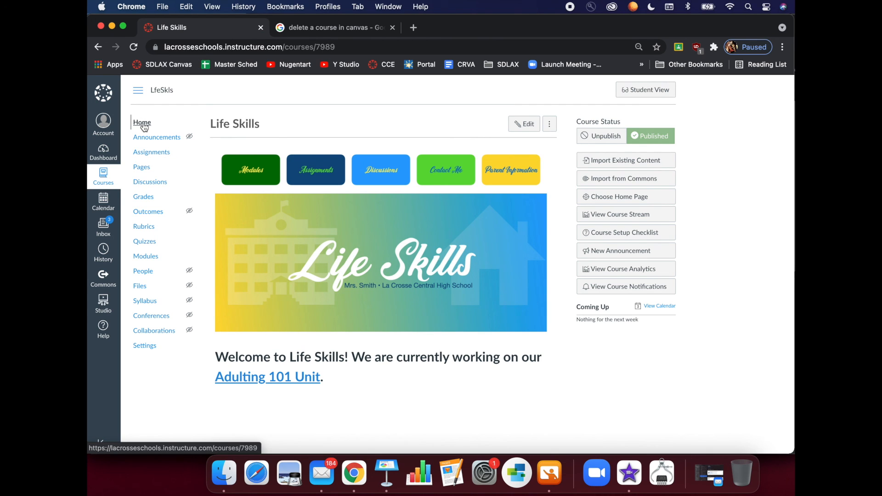
# On the Dashboard, recolour the Life Skills course card to blue #0B9BE3
pyautogui.click(104, 94)
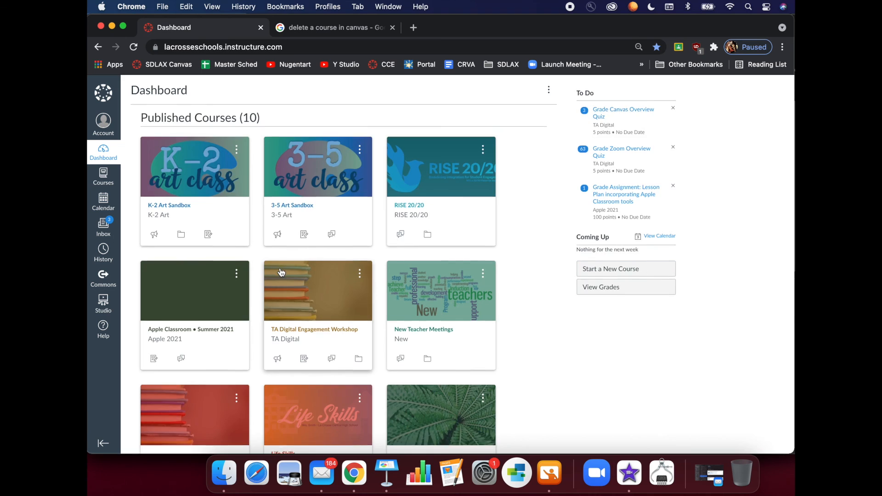
pyautogui.scroll(-5, 280, 276)
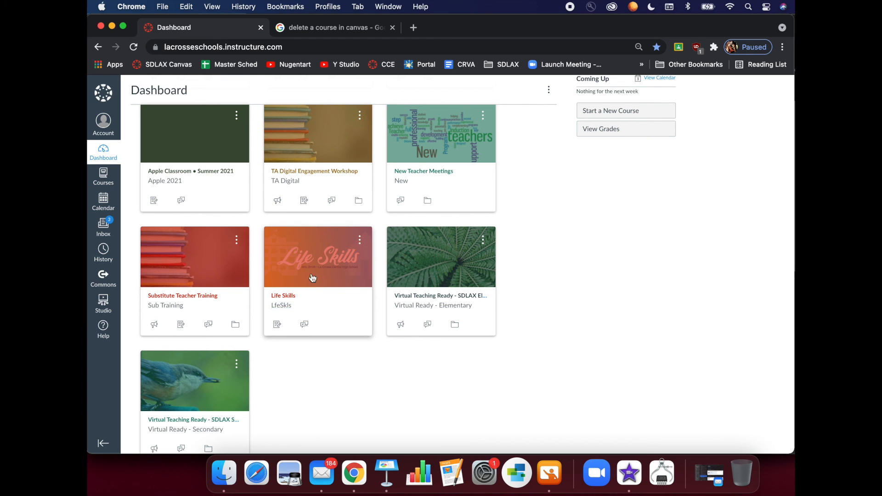
pyautogui.click(360, 240)
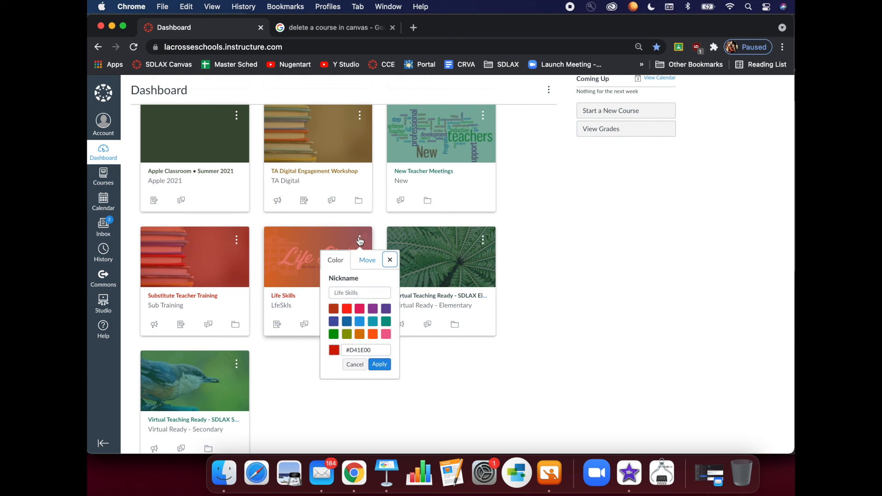
pyautogui.click(359, 322)
pyautogui.click(379, 365)
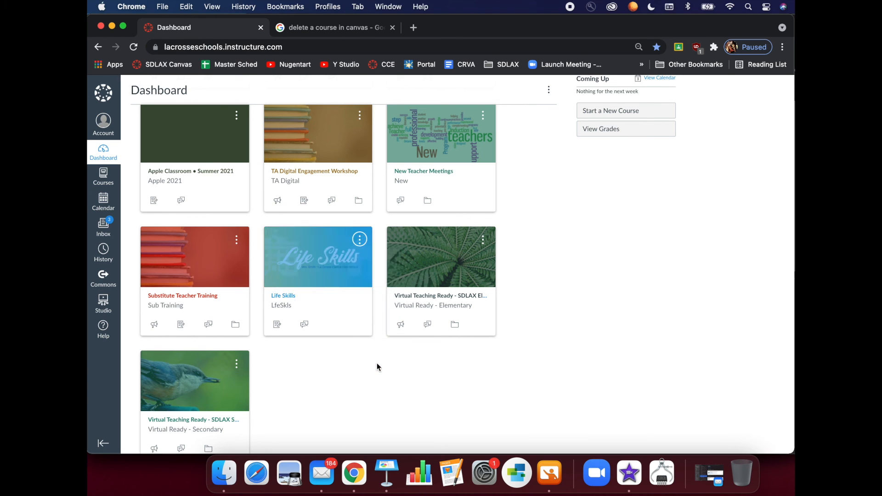